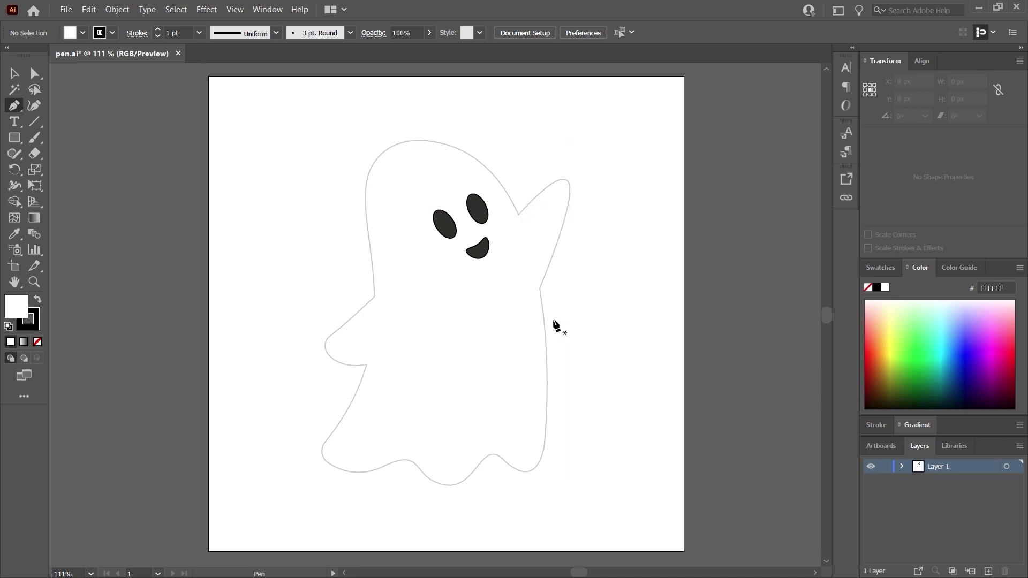
- With the Pen Tool, curve the path along and below the ghost's raised arm
{"action": "key", "text": "p"}
{"action": "mouse_move", "coordinate": [534, 303]}
{"action": "left_mouse_down"}
{"action": "mouse_move", "coordinate": [550, 239]}
{"action": "mouse_move", "coordinate": [555, 290]}
{"action": "mouse_move", "coordinate": [540, 297]}
{"action": "left_mouse_up"}
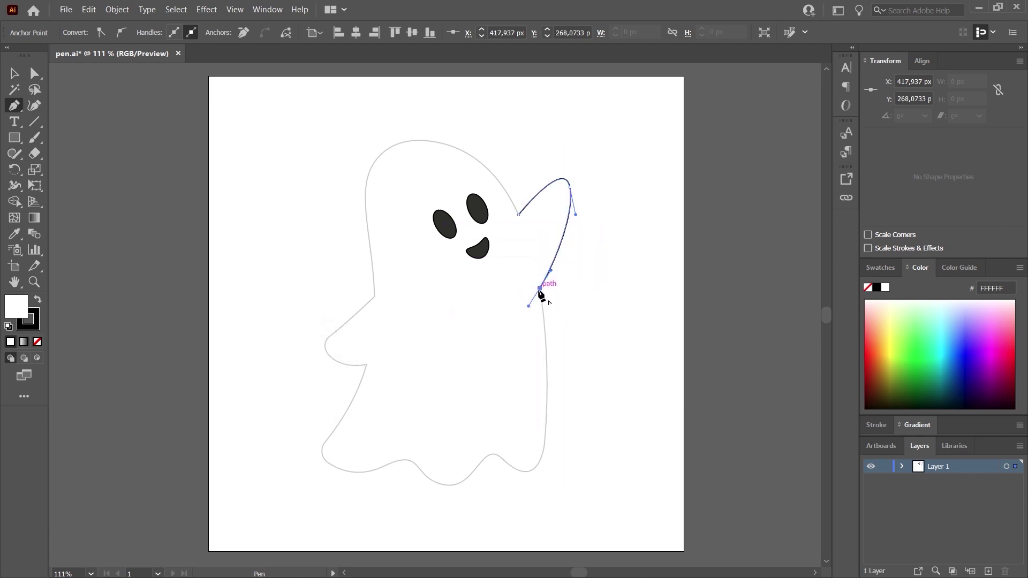
{"action": "mouse_move", "coordinate": [541, 296]}
{"action": "left_mouse_down"}
{"action": "mouse_move", "coordinate": [544, 359]}
{"action": "mouse_move", "coordinate": [547, 290]}
{"action": "left_mouse_up"}
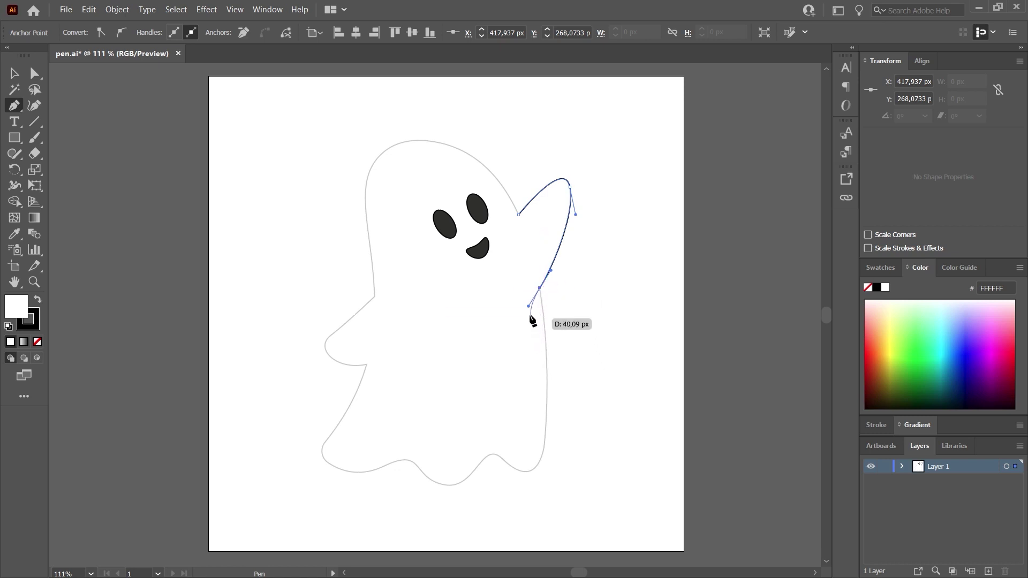
{"action": "mouse_move", "coordinate": [547, 290]}
{"action": "left_mouse_down"}
{"action": "mouse_move", "coordinate": [531, 296]}
{"action": "mouse_move", "coordinate": [541, 291]}
{"action": "left_mouse_up"}
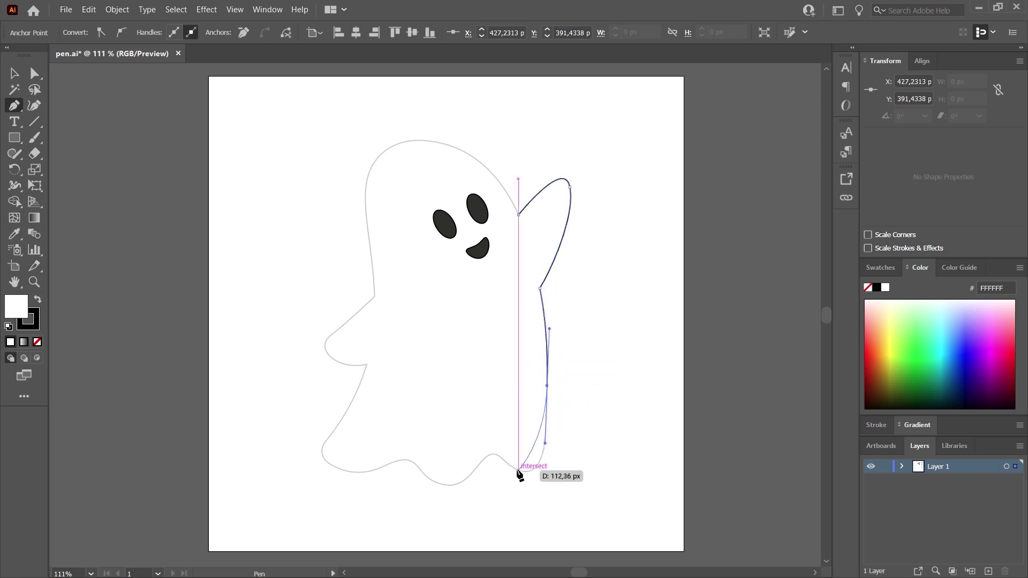
- Add curved points at the bottom right, along the left arm and over the head
{"action": "mouse_move", "coordinate": [528, 470]}
{"action": "left_mouse_down"}
{"action": "mouse_move", "coordinate": [361, 475]}
{"action": "mouse_move", "coordinate": [335, 436]}
{"action": "left_mouse_up"}
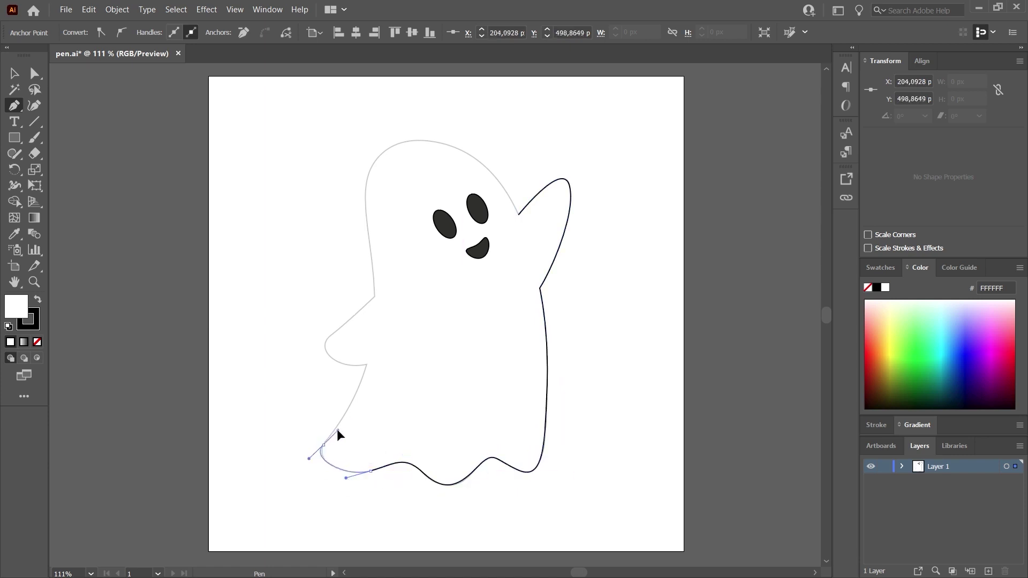
{"action": "left_click_drag", "start_coordinate": [366, 366], "coordinate": [365, 338]}
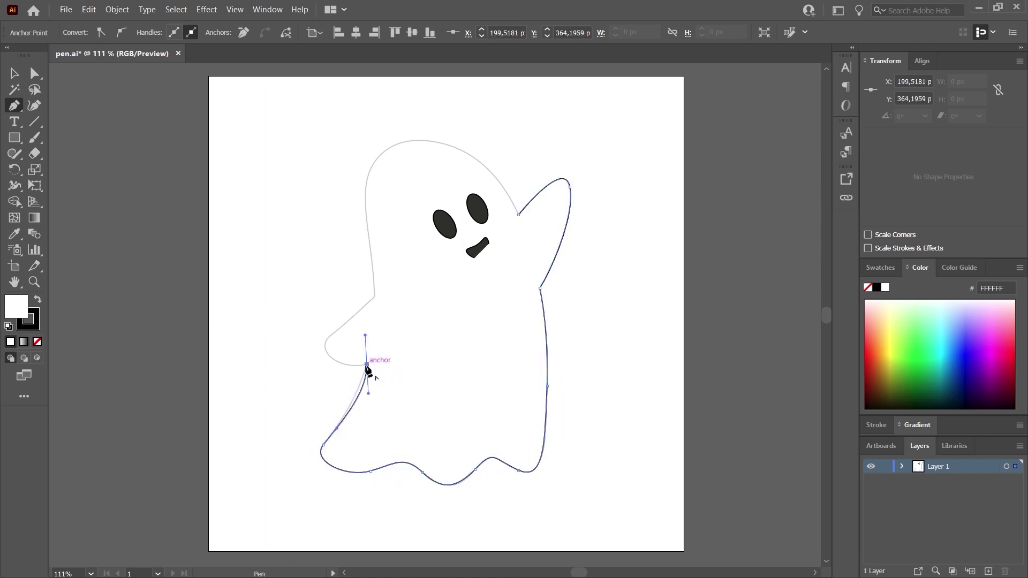
{"action": "left_click_drag", "start_coordinate": [367, 367], "coordinate": [342, 325]}
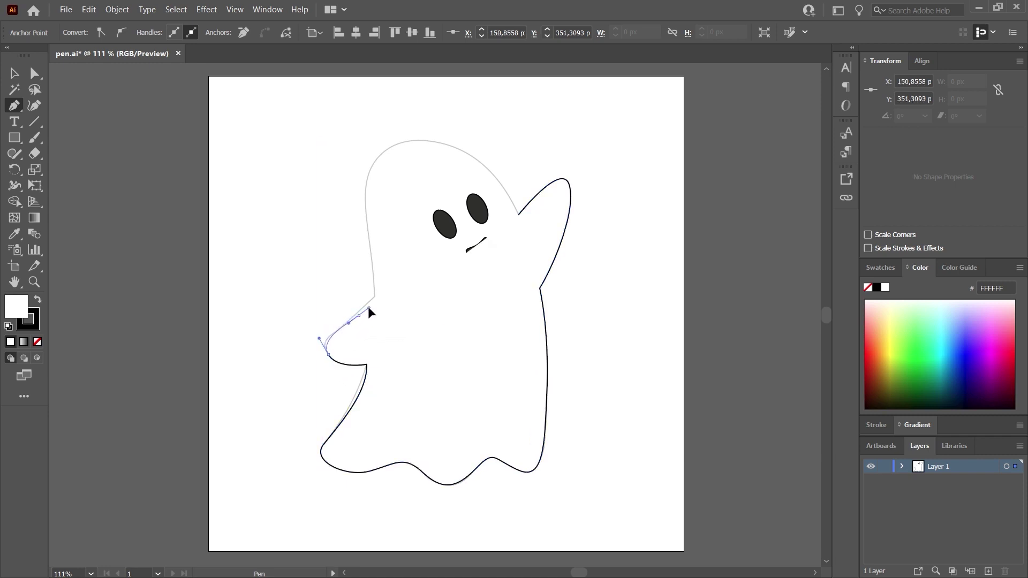
{"action": "mouse_move", "coordinate": [321, 340]}
{"action": "left_mouse_down"}
{"action": "mouse_move", "coordinate": [370, 289]}
{"action": "mouse_move", "coordinate": [375, 305]}
{"action": "mouse_move", "coordinate": [376, 161]}
{"action": "mouse_move", "coordinate": [427, 122]}
{"action": "left_mouse_up"}
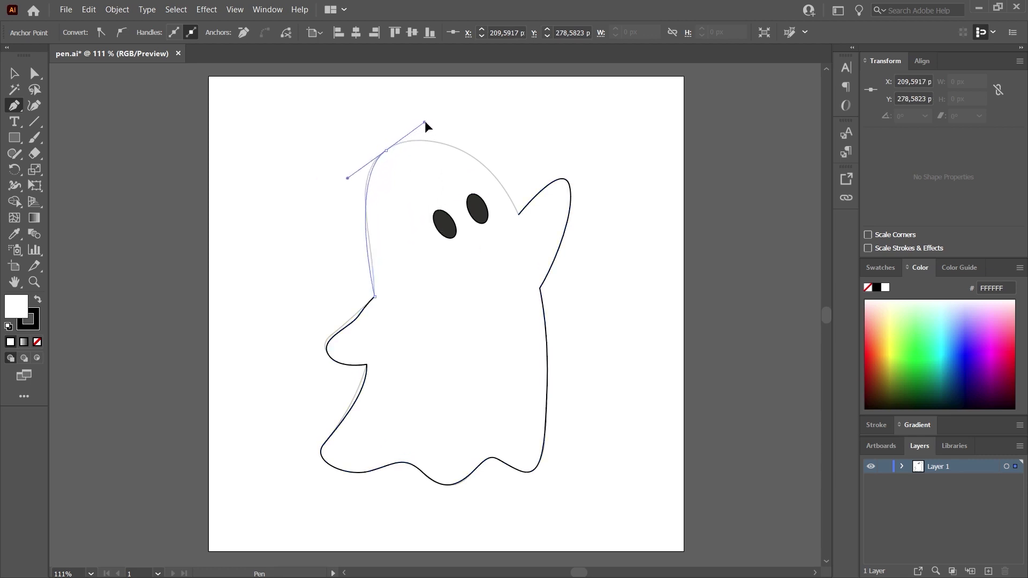
{"action": "left_click_drag", "start_coordinate": [520, 215], "coordinate": [537, 255]}
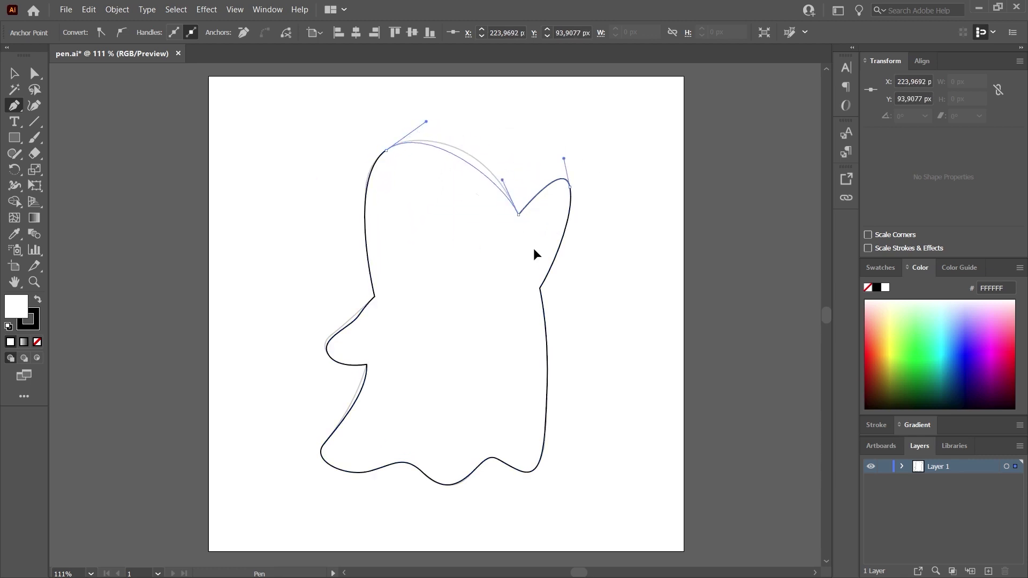
{"action": "left_click_drag", "start_coordinate": [537, 255], "coordinate": [556, 290]}
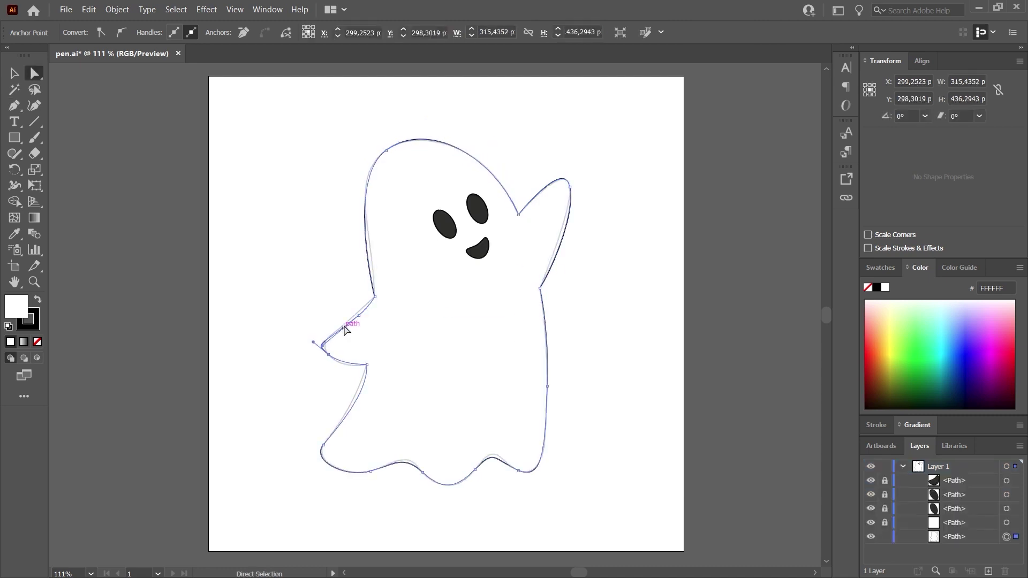
{"action": "left_click_drag", "start_coordinate": [351, 328], "coordinate": [374, 306]}
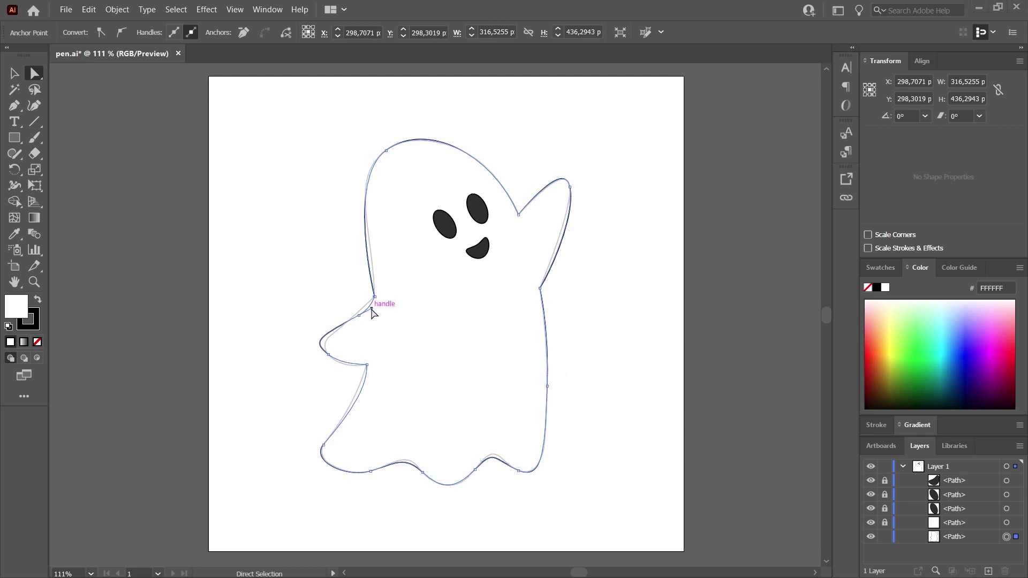
- Nudge the left-arm anchor, then select the traced outline path and delete it
{"action": "left_click_drag", "start_coordinate": [372, 311], "coordinate": [358, 318]}
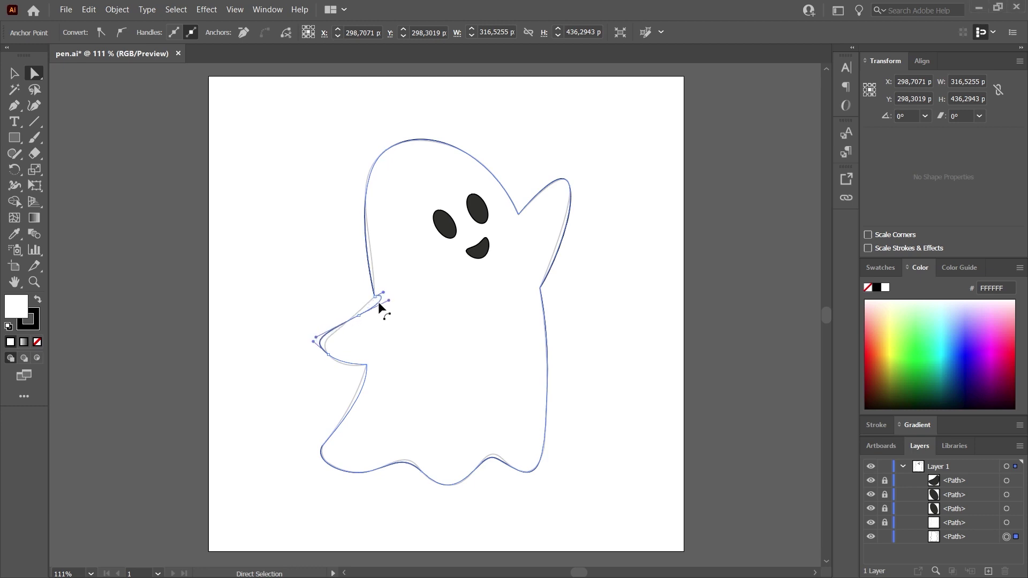
{"action": "right_click", "coordinate": [356, 324]}
{"action": "left_click", "coordinate": [356, 338]}
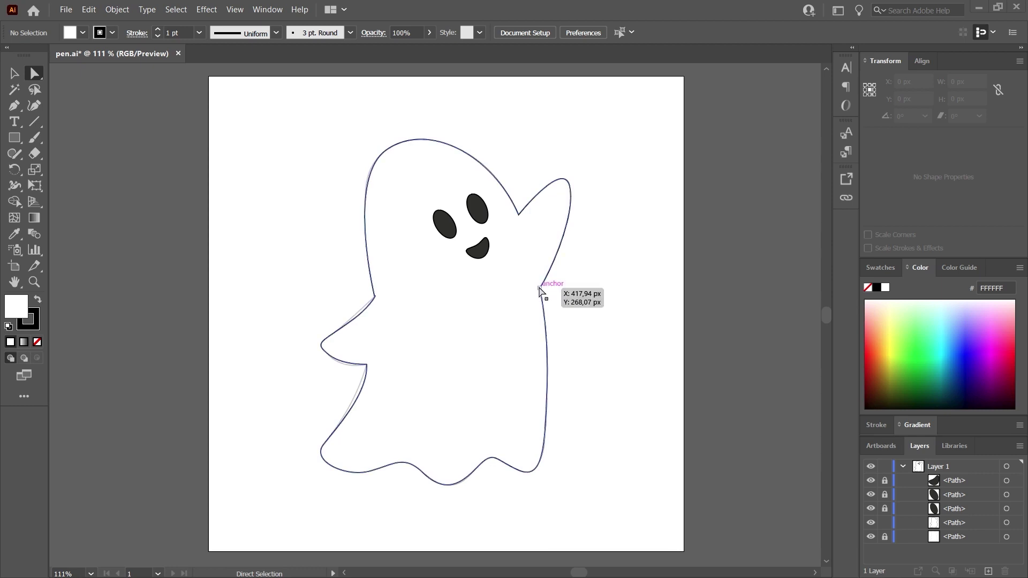
{"action": "left_click", "coordinate": [542, 296]}
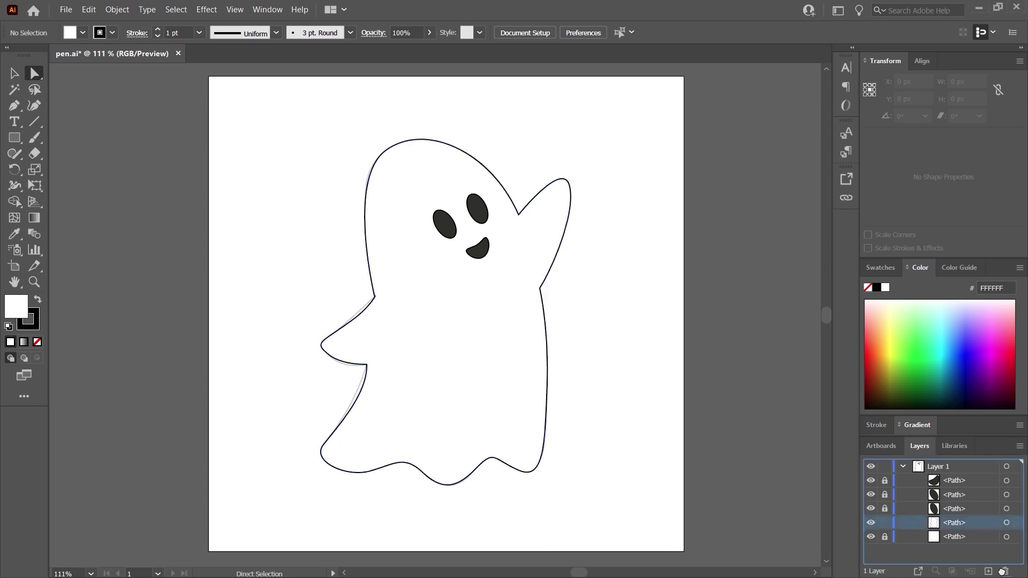
{"action": "key", "text": "Delete"}
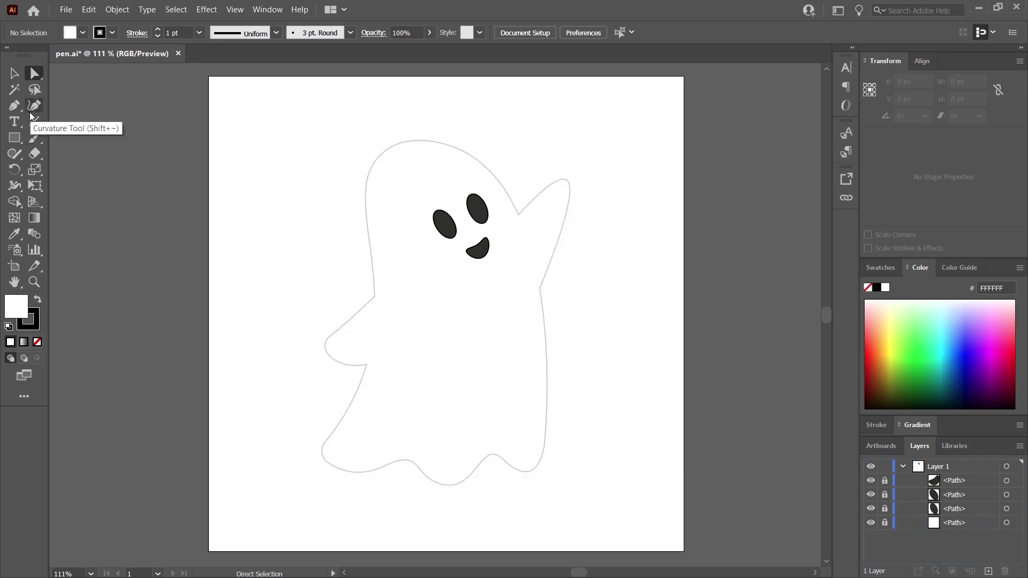
- Place the first Pen Tool anchor at the junction of the raised arm and head
{"action": "left_click", "coordinate": [14, 106]}
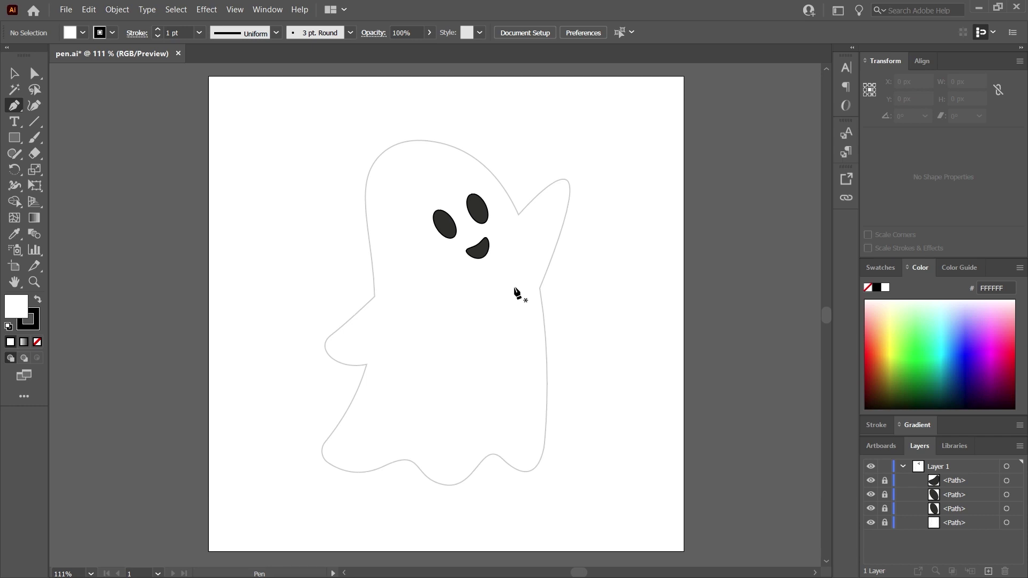
{"action": "left_click", "coordinate": [520, 215]}
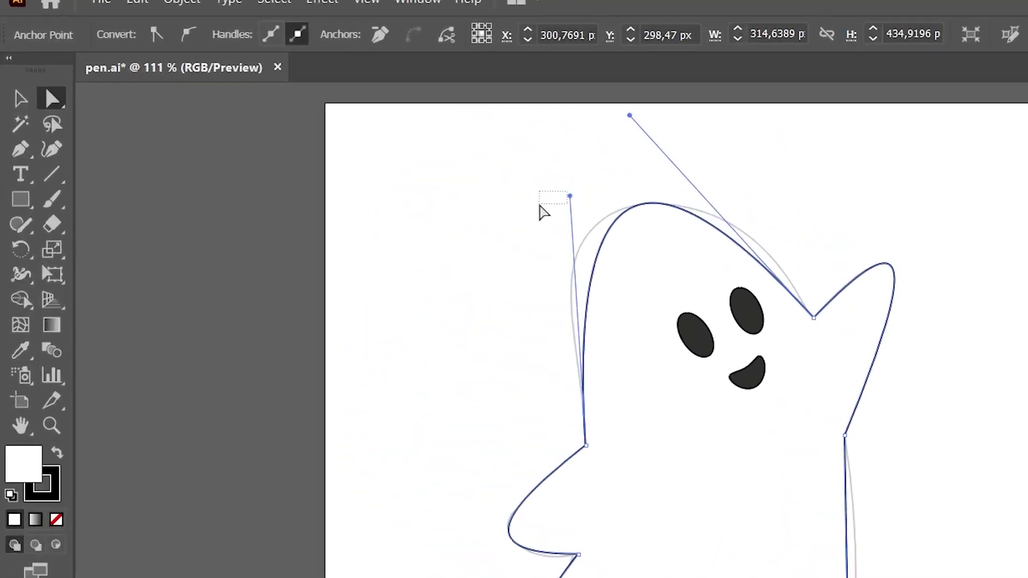
- Drag the head segment's Bezier handles until both sides of the crown match the template
{"action": "left_click", "coordinate": [543, 211]}
{"action": "left_click", "coordinate": [719, 251]}
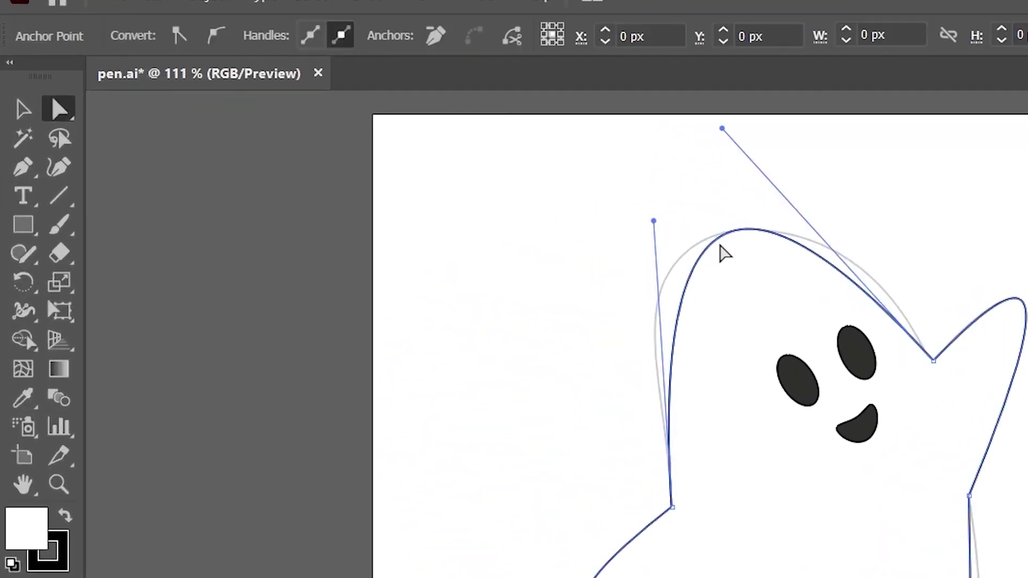
{"action": "left_click_drag", "start_coordinate": [653, 221], "coordinate": [604, 231]}
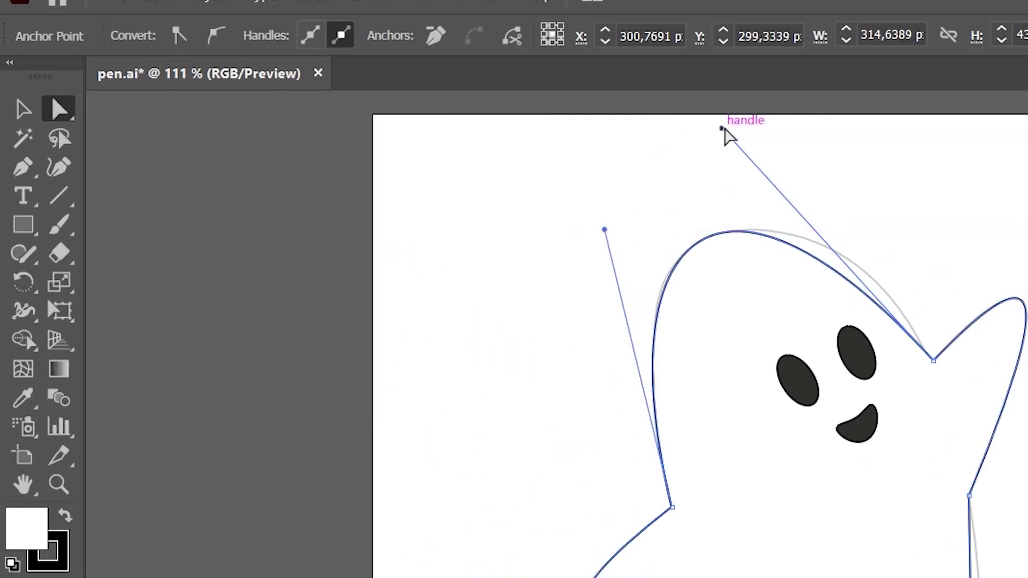
{"action": "left_click_drag", "start_coordinate": [722, 127], "coordinate": [789, 123]}
{"action": "left_click", "coordinate": [623, 241]}
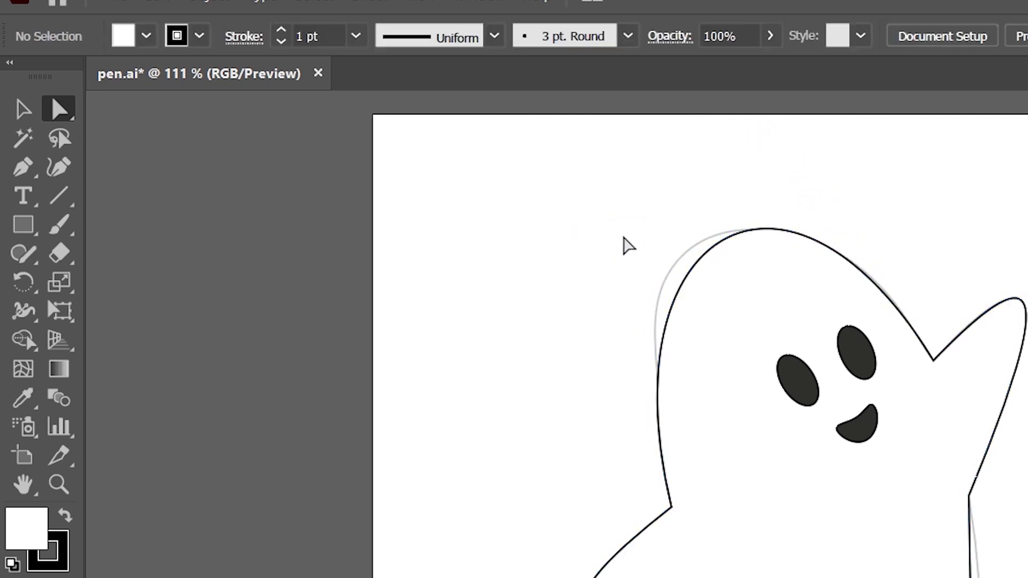
{"action": "left_click", "coordinate": [704, 246]}
{"action": "left_click_drag", "start_coordinate": [605, 231], "coordinate": [570, 217]}
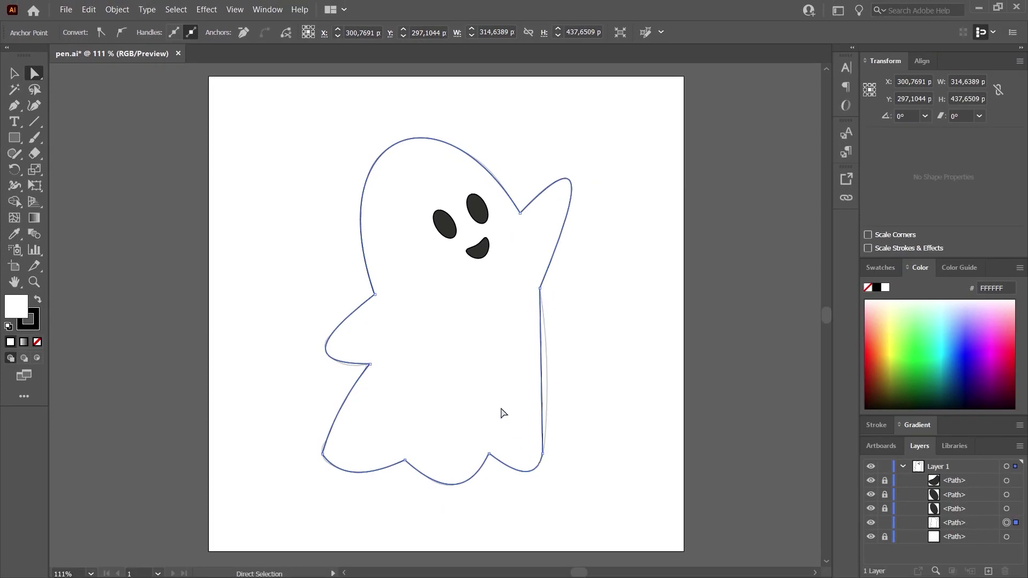
- Bow the straight right side below the raised arm outward to follow the template
{"action": "key", "text": "p"}
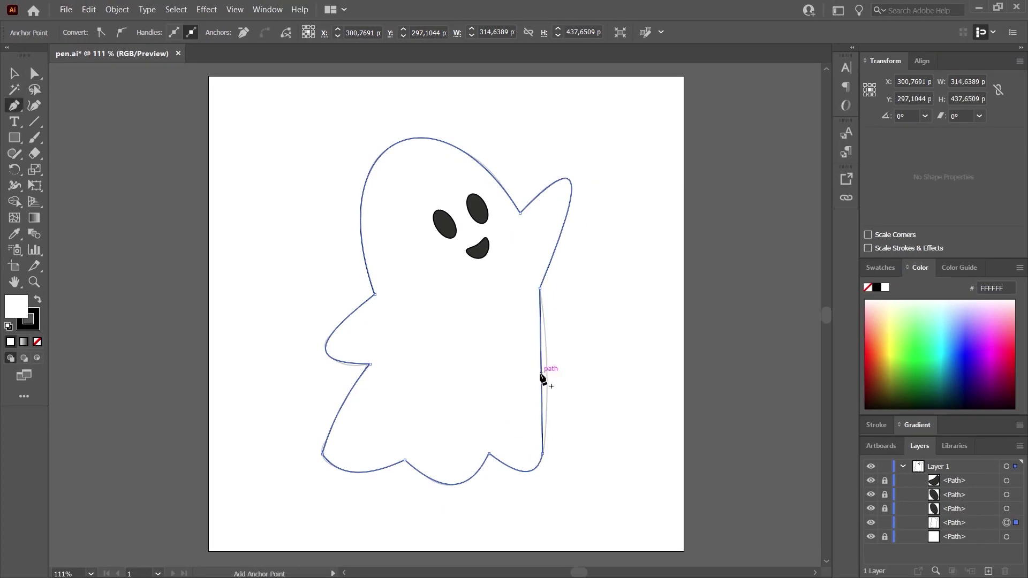
{"action": "key", "text": "shift+c"}
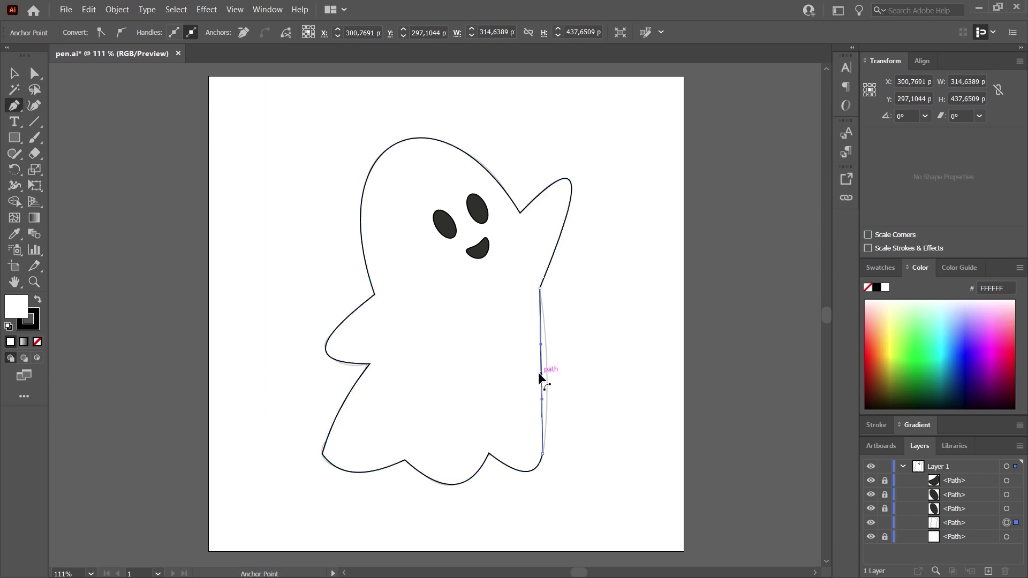
{"action": "mouse_move", "coordinate": [541, 379]}
{"action": "left_mouse_down"}
{"action": "mouse_move", "coordinate": [575, 402]}
{"action": "mouse_move", "coordinate": [412, 373]}
{"action": "left_mouse_up"}
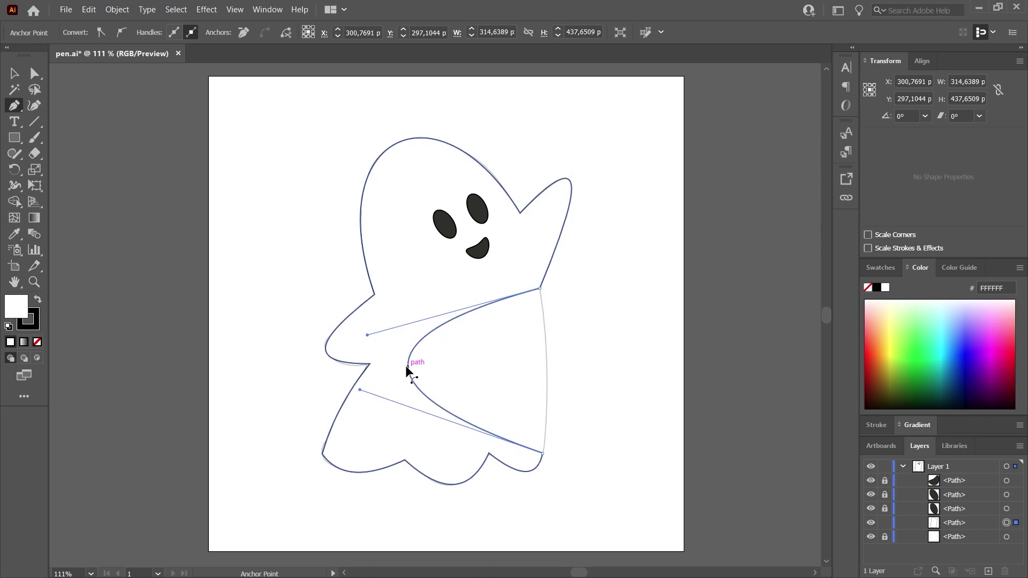
{"action": "mouse_move", "coordinate": [410, 371]}
{"action": "left_mouse_down"}
{"action": "mouse_move", "coordinate": [653, 372]}
{"action": "mouse_move", "coordinate": [432, 361]}
{"action": "left_mouse_up"}
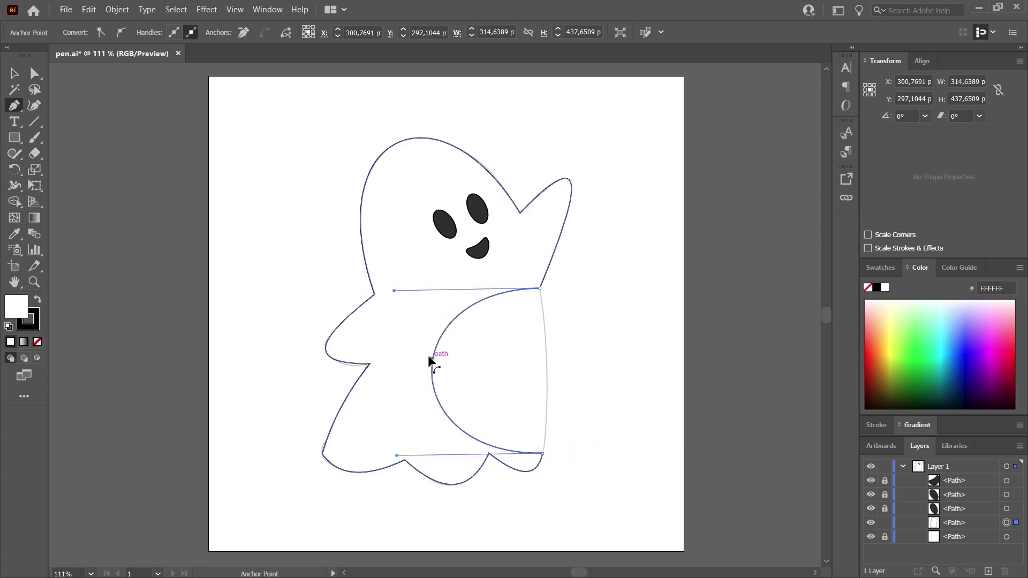
{"action": "mouse_move", "coordinate": [431, 362]}
{"action": "left_mouse_down"}
{"action": "mouse_move", "coordinate": [615, 384]}
{"action": "mouse_move", "coordinate": [550, 354]}
{"action": "left_mouse_up"}
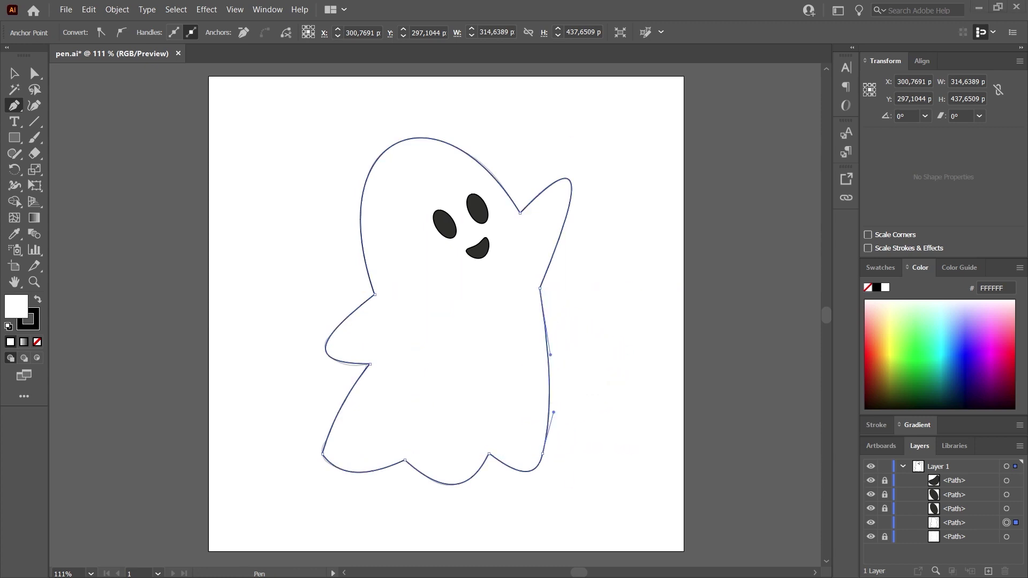